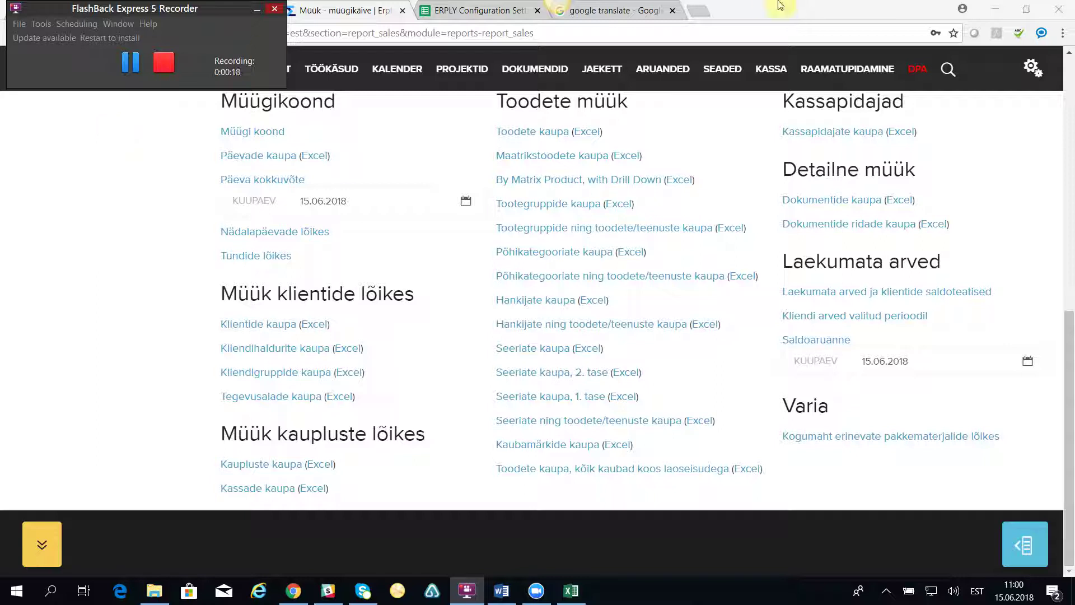
Step: Open the Müük - müügikäive sales report page and look through its list of available reports
mouse_move(666, 70)
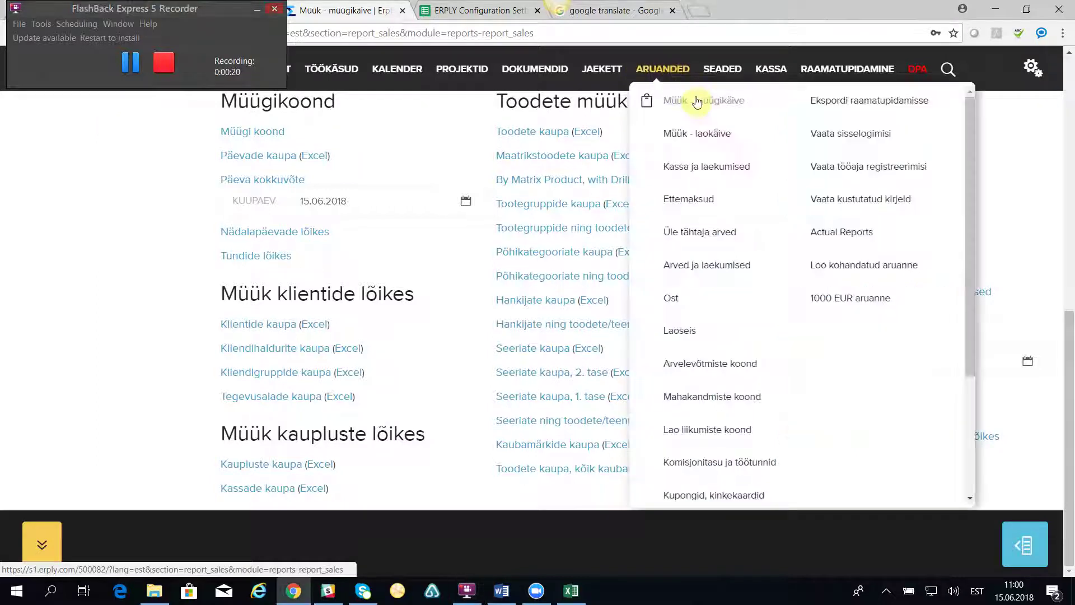
left_click(696, 101)
scroll(917, 411, "down", 5)
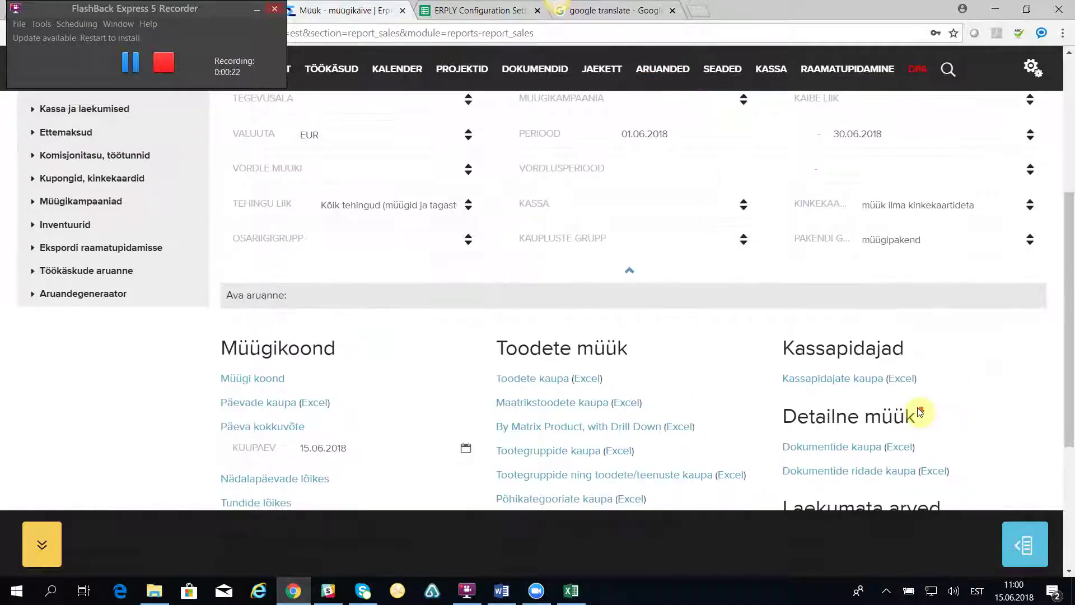
scroll(919, 413, "down", 4)
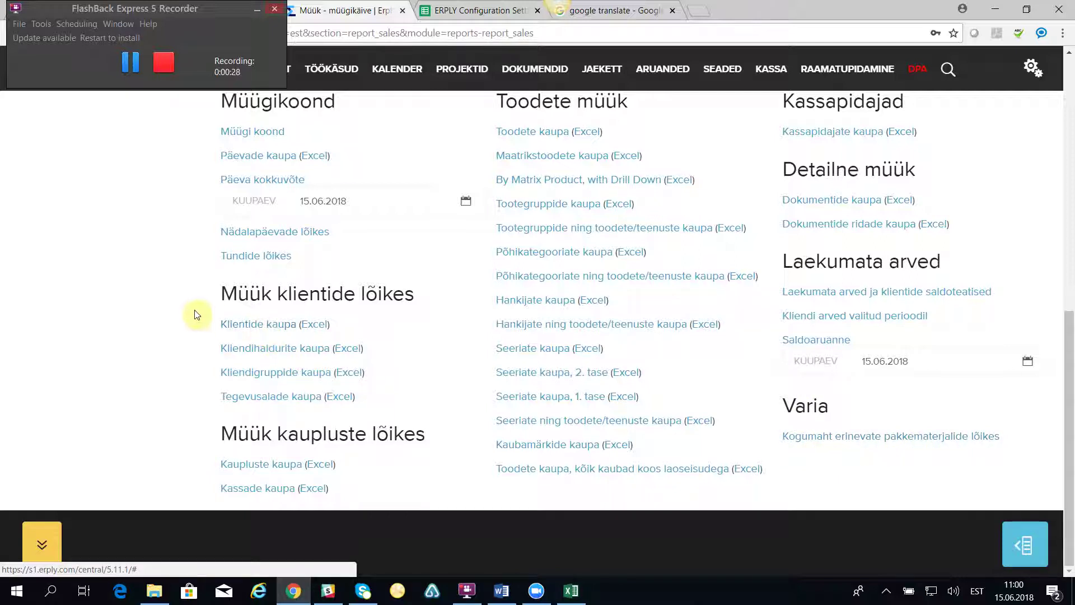
Step: Uncover the main navigation by moving the recorder window aside, and open the Tootekataloog product list
left_click(183, 9)
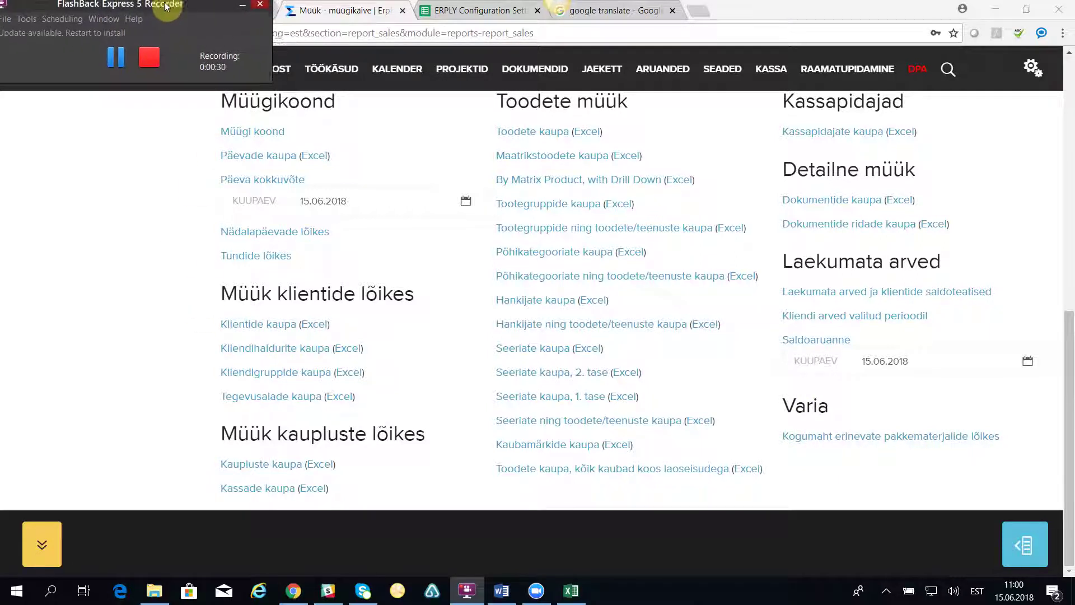
left_click_drag(184, 9, 496, 10)
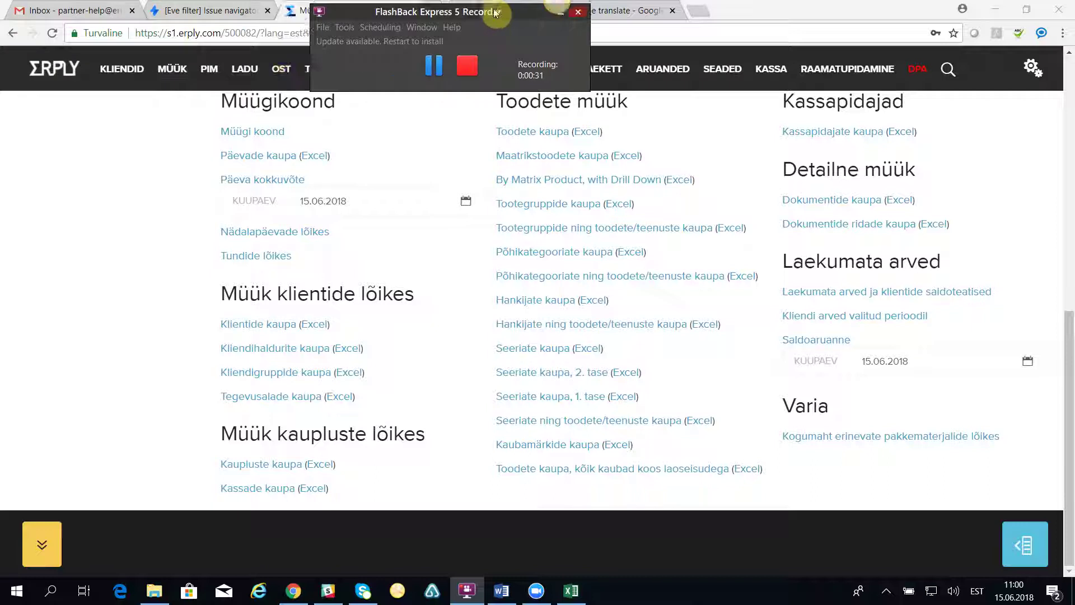
left_click(207, 70)
left_click(255, 102)
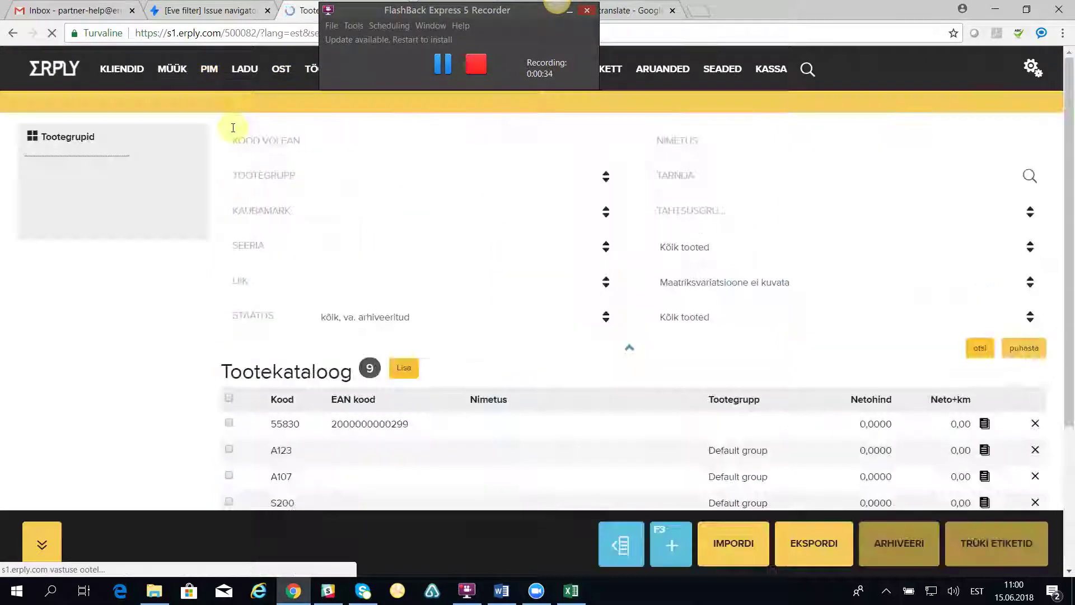
scroll(395, 400, "down", 4)
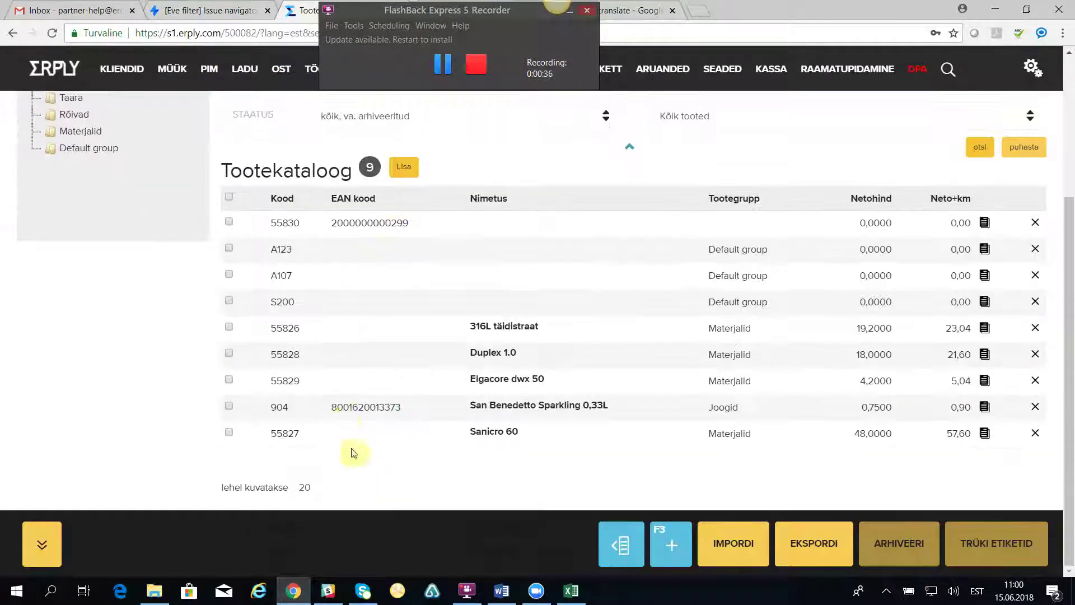
Step: Open the San Benedetto Sparkling 0,33L product card and examine its Pakendid weights and Pakendi liik setting
left_click(334, 413)
scroll(368, 359, "down", 10)
scroll(374, 372, "down", 3)
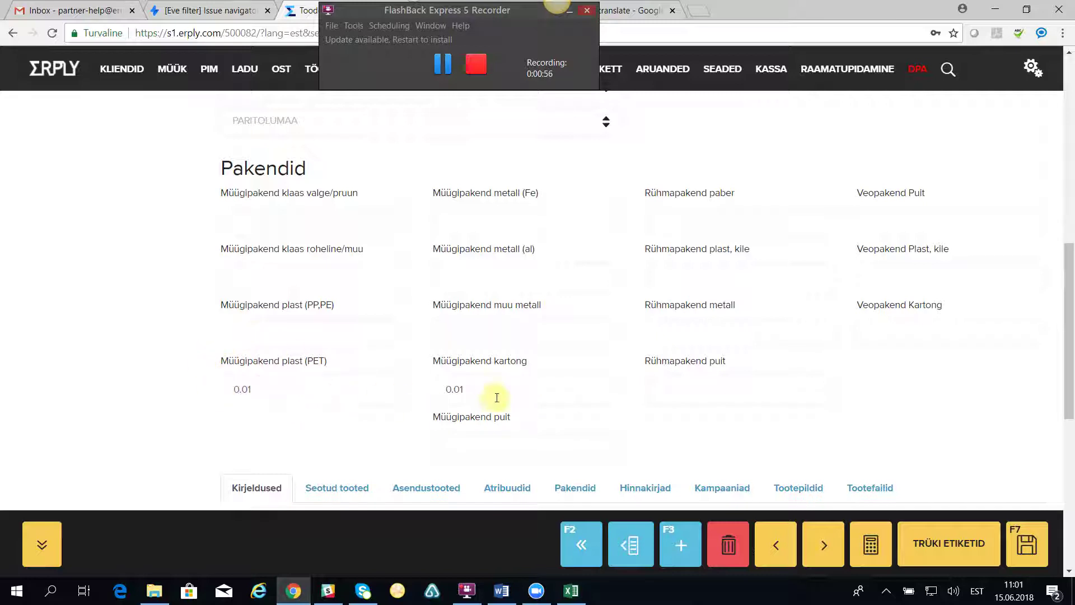
scroll(295, 368, "up", 2)
scroll(295, 369, "up", 4)
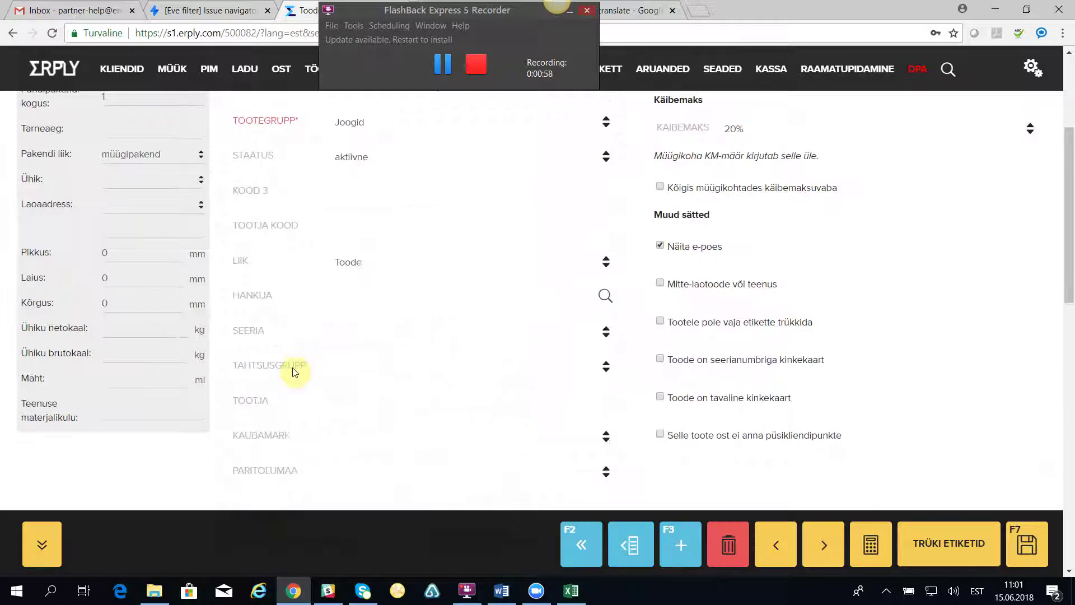
scroll(295, 370, "up", 3)
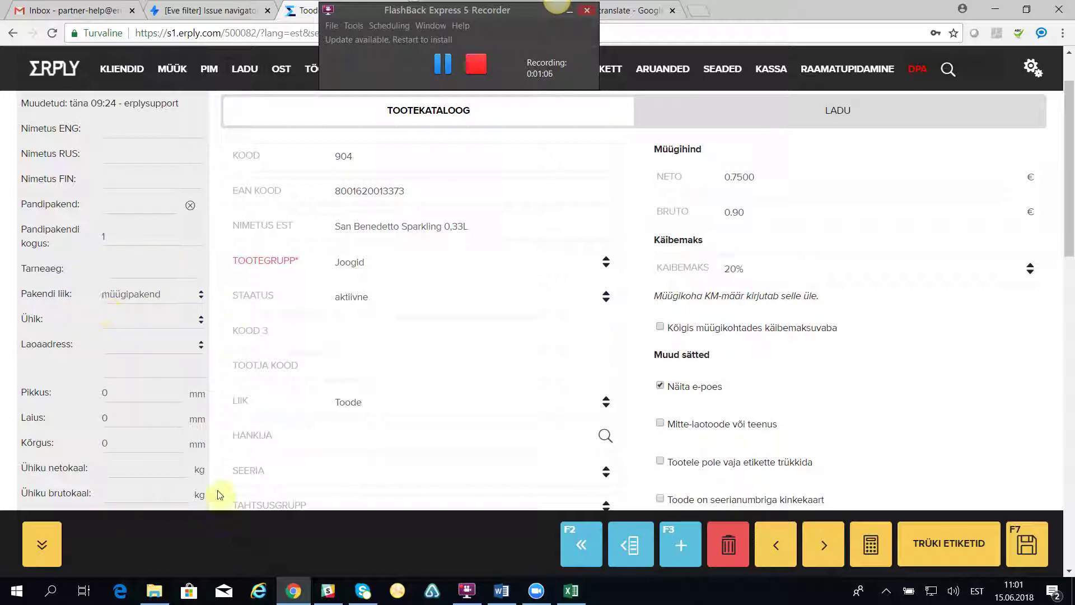
scroll(235, 473, "up", 1)
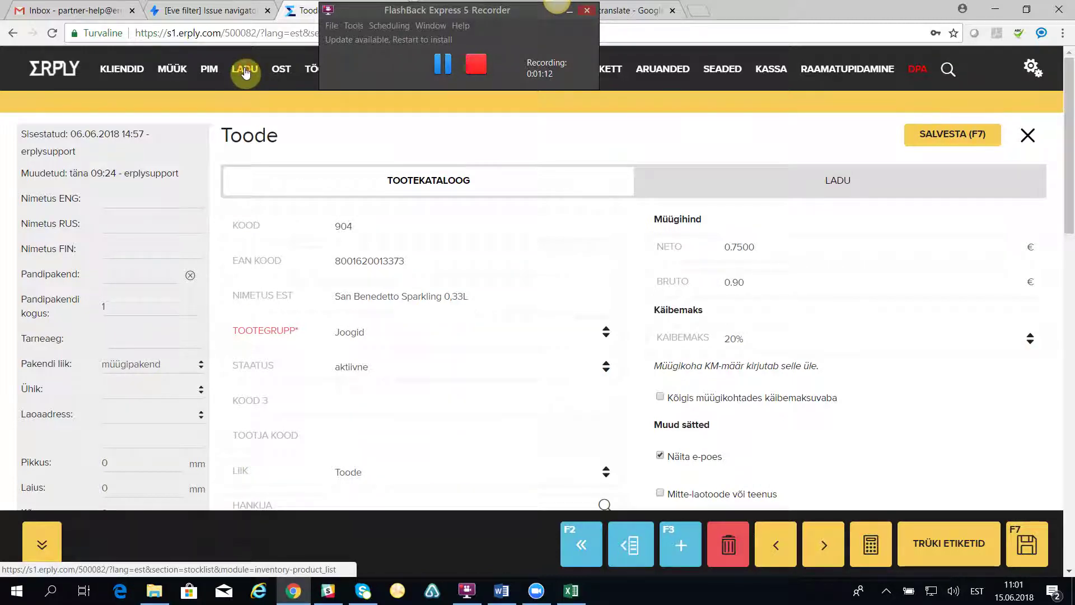
Step: Open the regular products file import page and review its import options
mouse_move(245, 72)
left_click(451, 199)
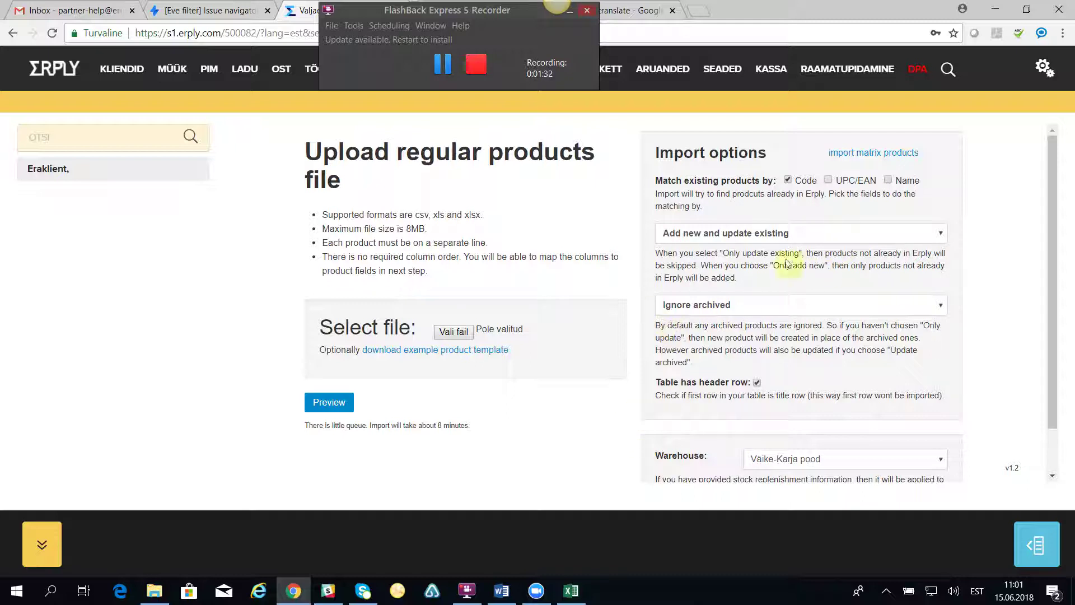
scroll(761, 413, "down", 1)
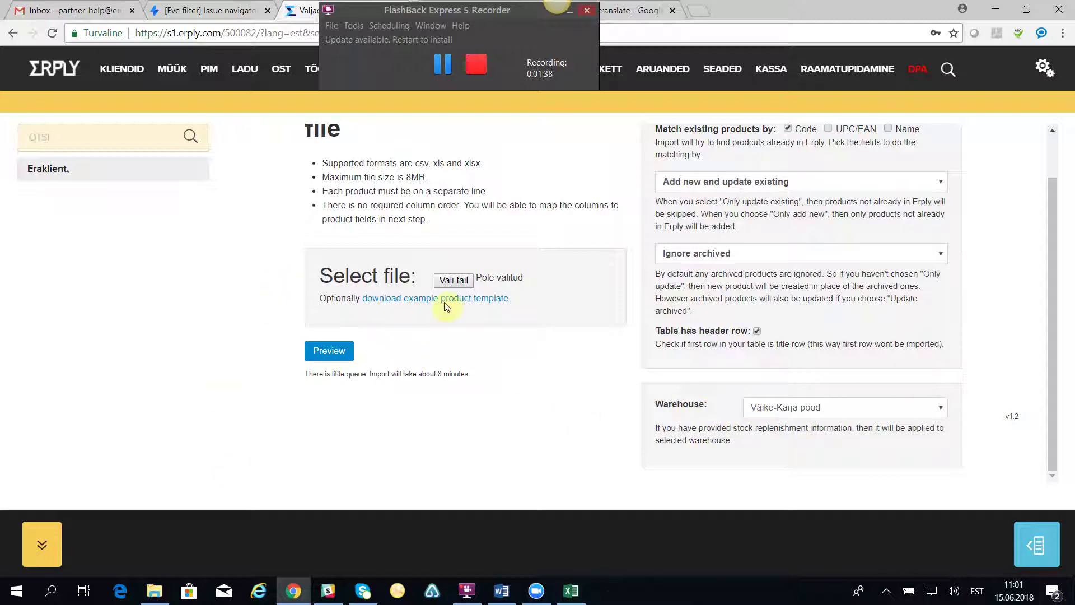
Step: Filter the Documents folder by the date 15.06.2018, choose tooted_importimiseks.xlsx as the import file and preview the import
left_click(454, 281)
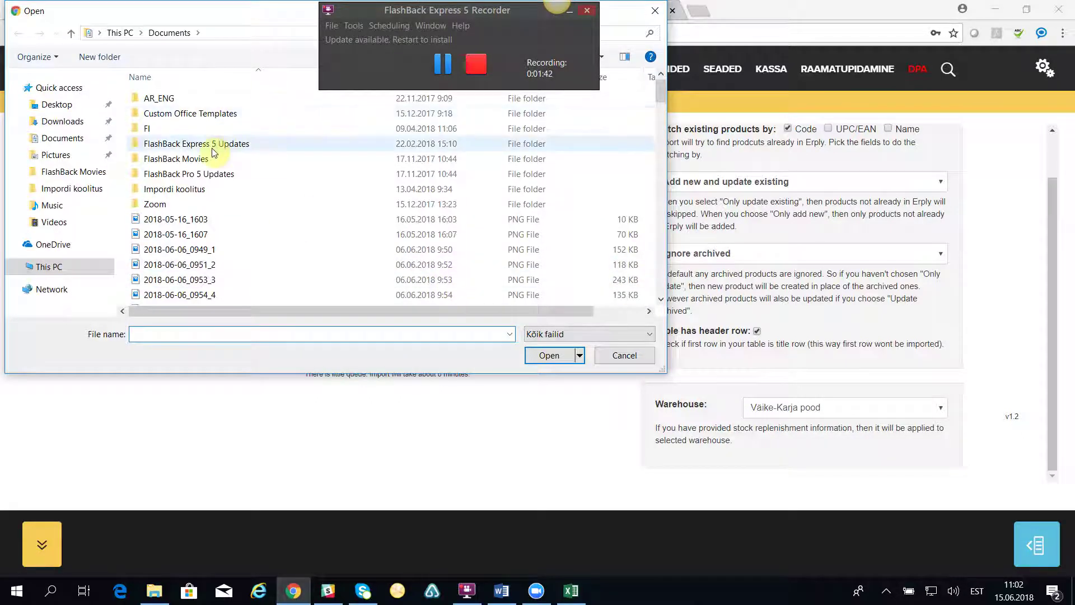
left_click_drag(254, 19, 261, 139)
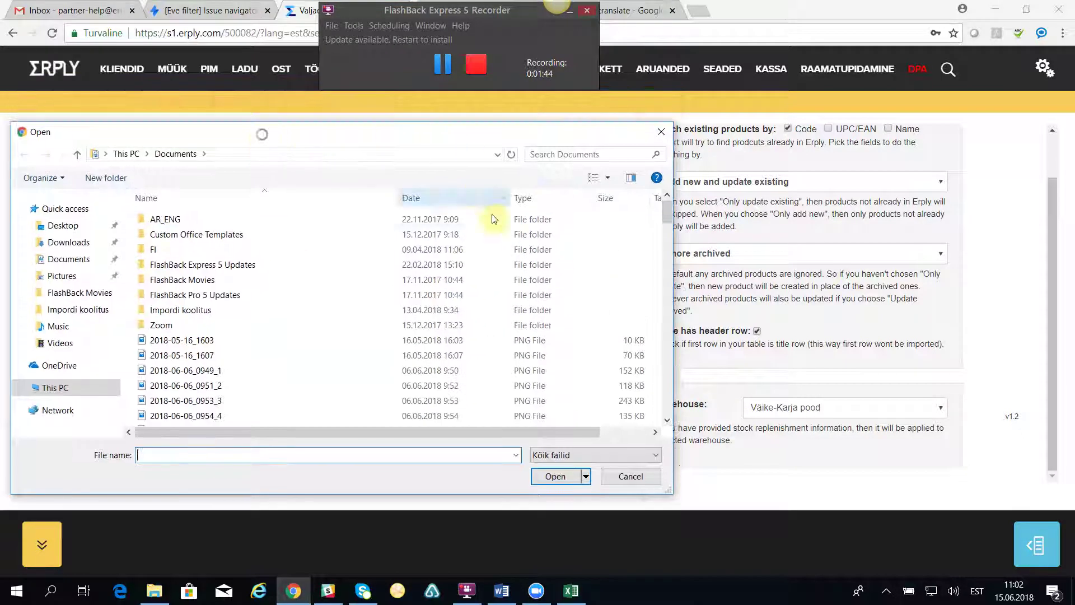
left_click(590, 199)
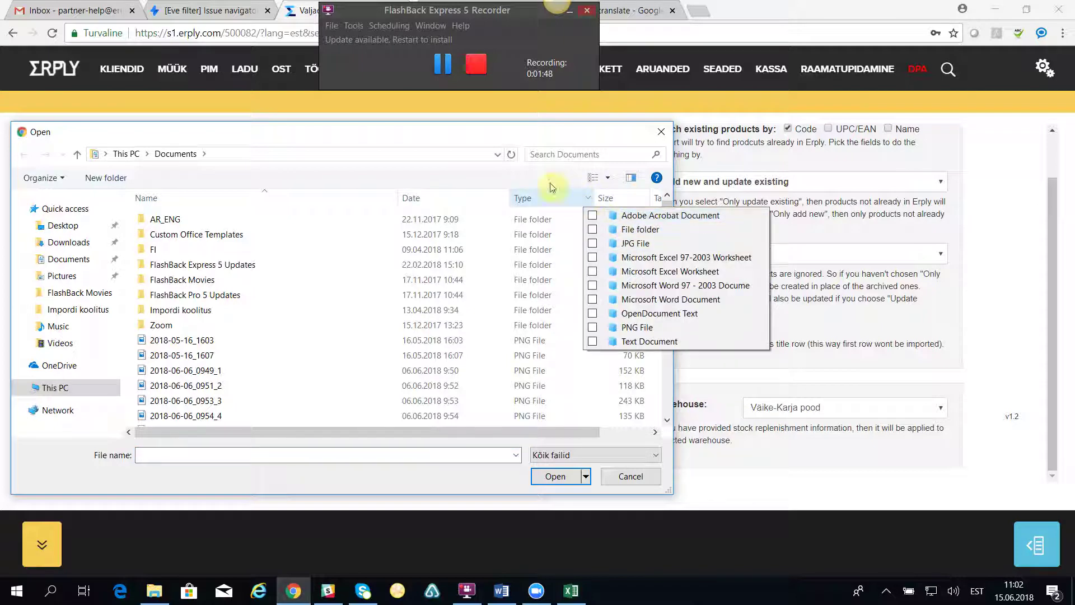
left_click(535, 197)
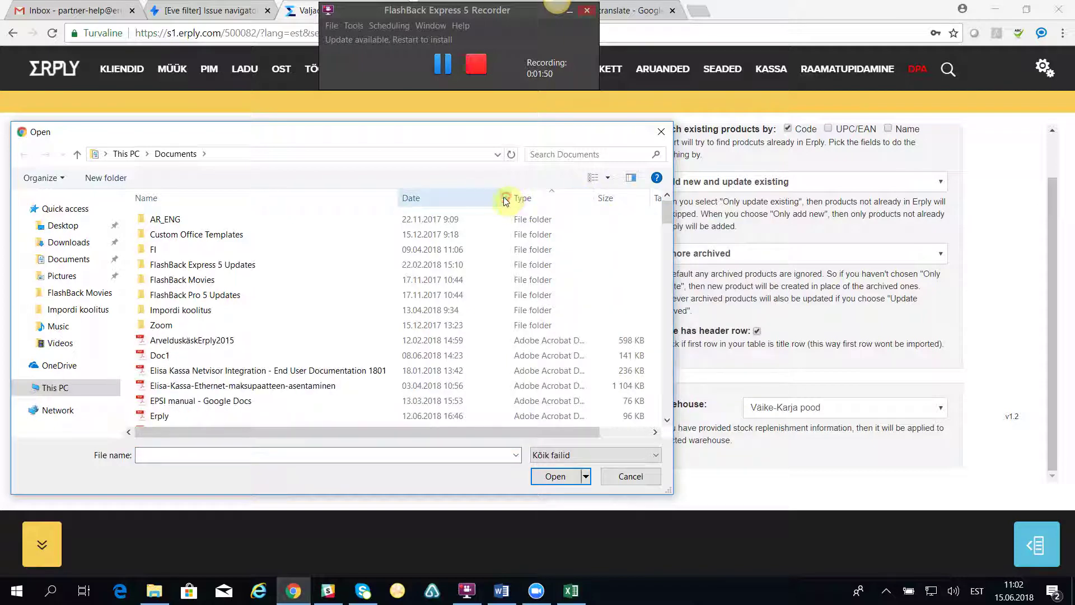
left_click(504, 197)
left_click(618, 287)
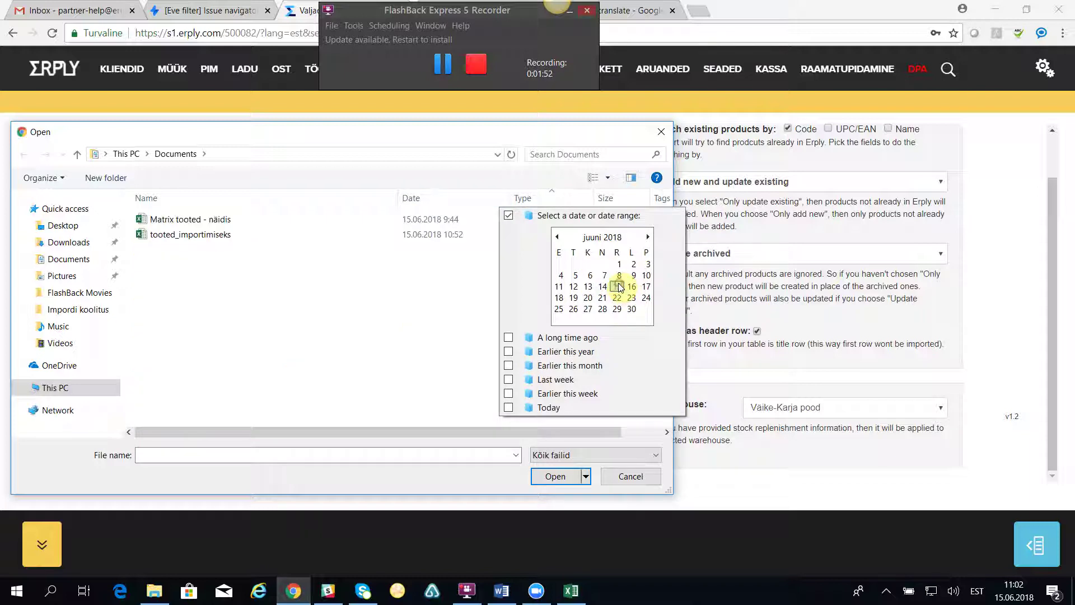
left_click(200, 235)
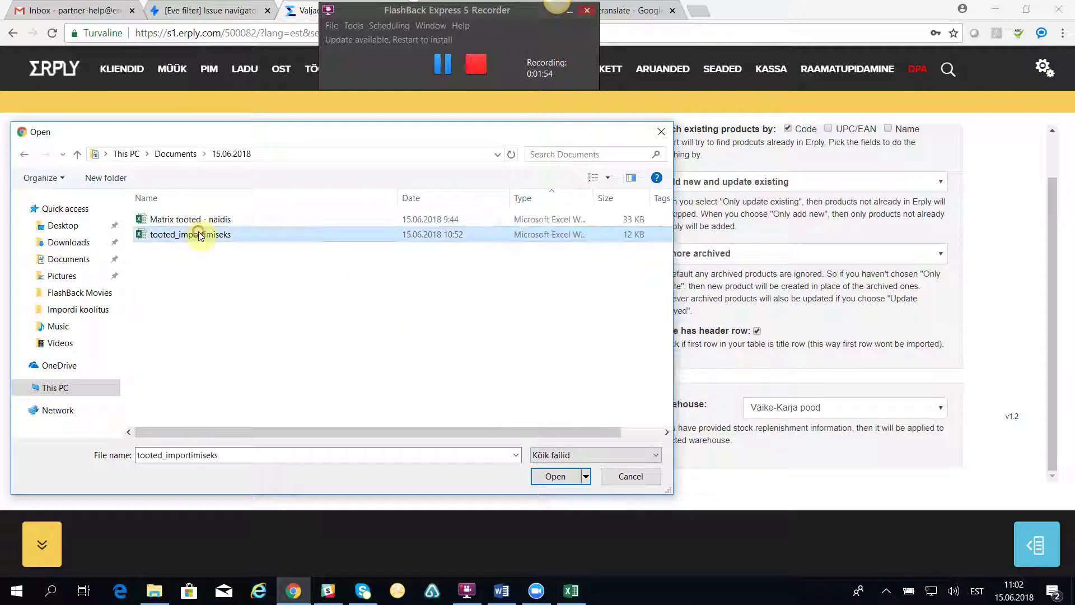
left_click(556, 477)
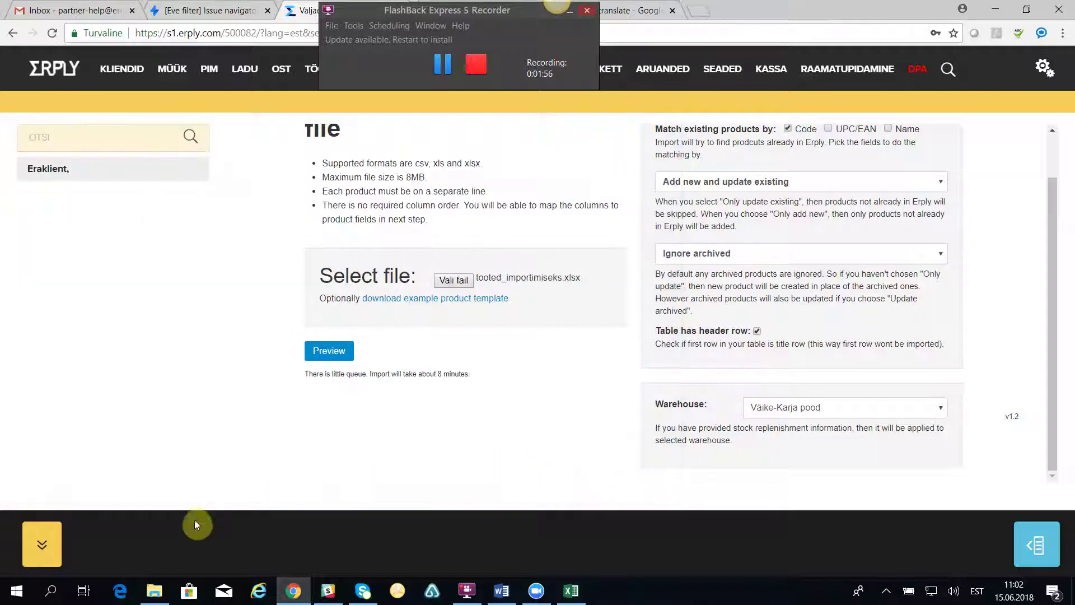
left_click(334, 356)
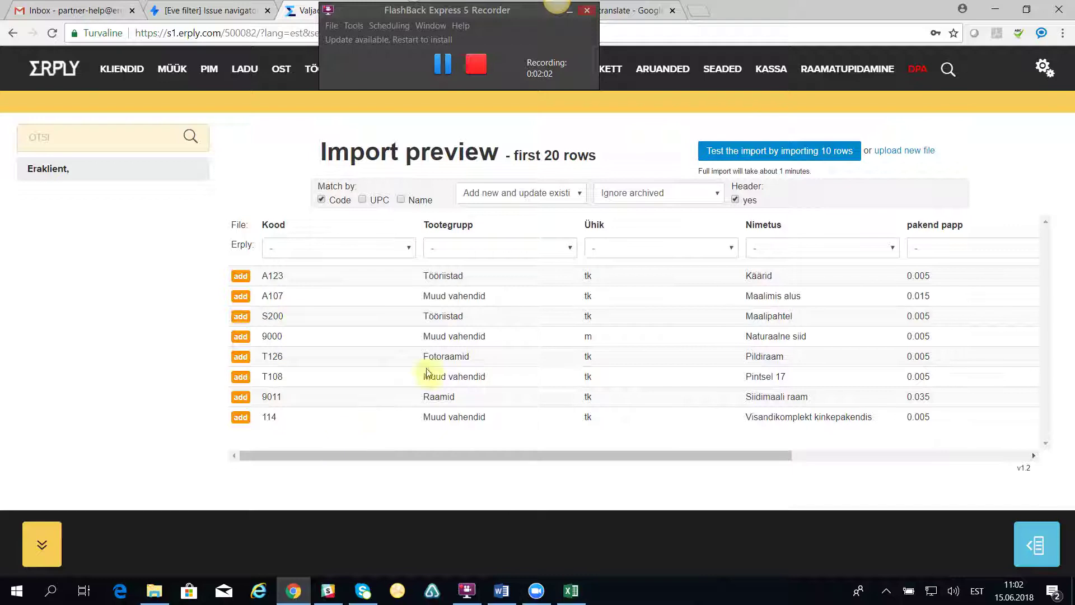
Step: Look over the columns in the import preview and map the Kood column to the Code field
left_click_drag(641, 457, 766, 456)
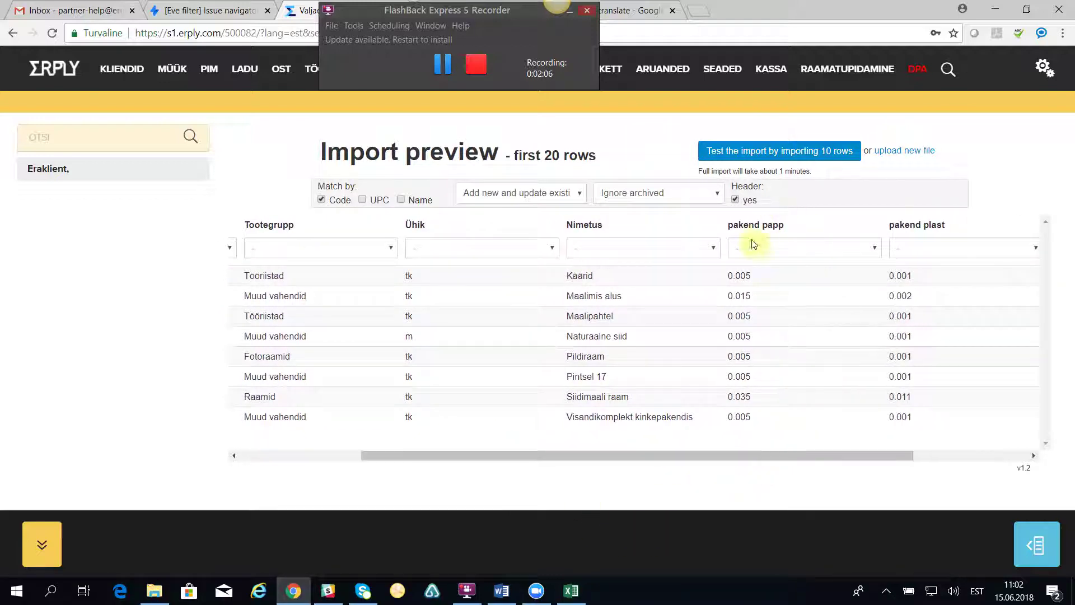
left_click_drag(519, 461, 355, 456)
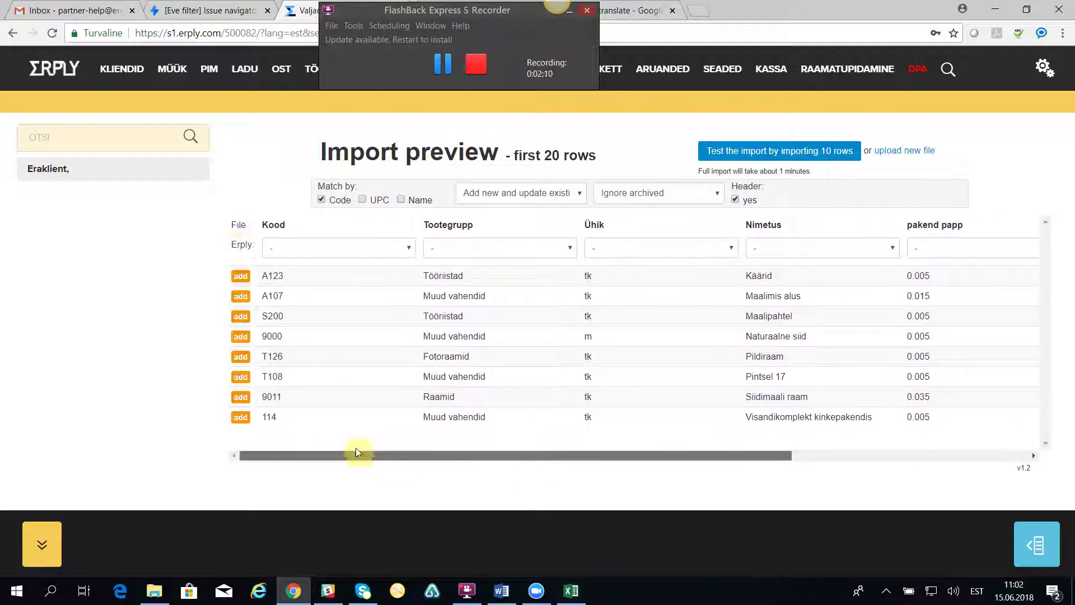
left_click(307, 246)
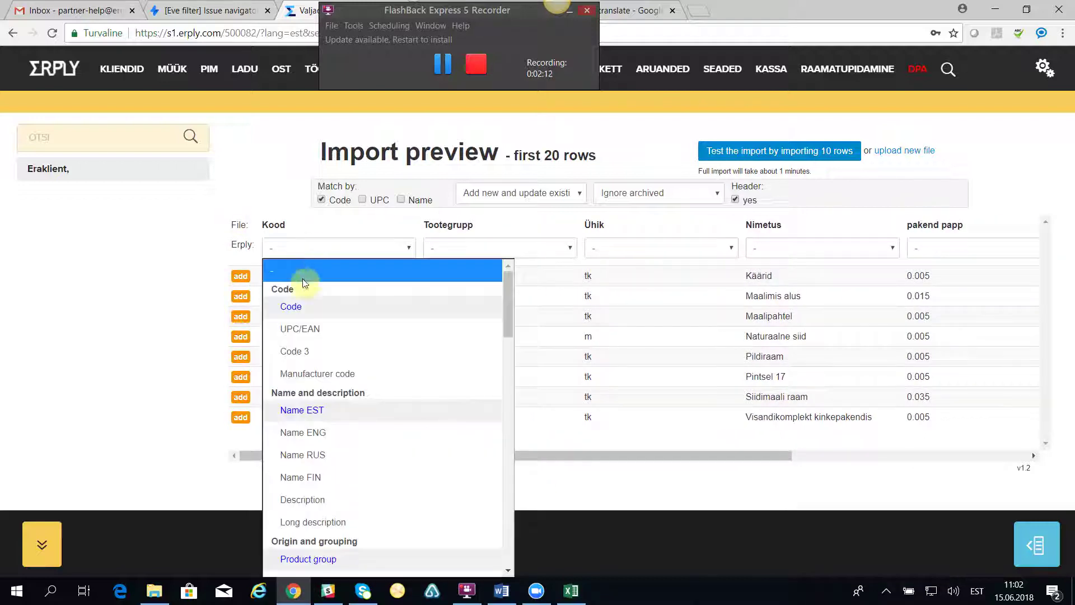
left_click(298, 308)
Step: Map the pakend papp column to the Sales Package - cardboard field
left_click_drag(399, 462, 557, 458)
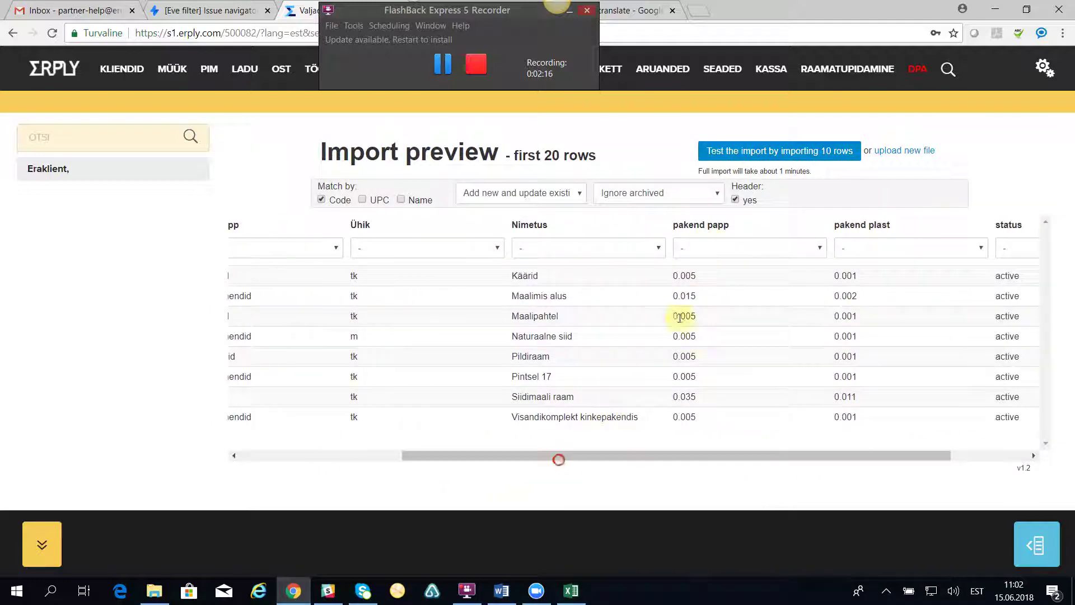
left_click(720, 243)
scroll(762, 358, "down", 10)
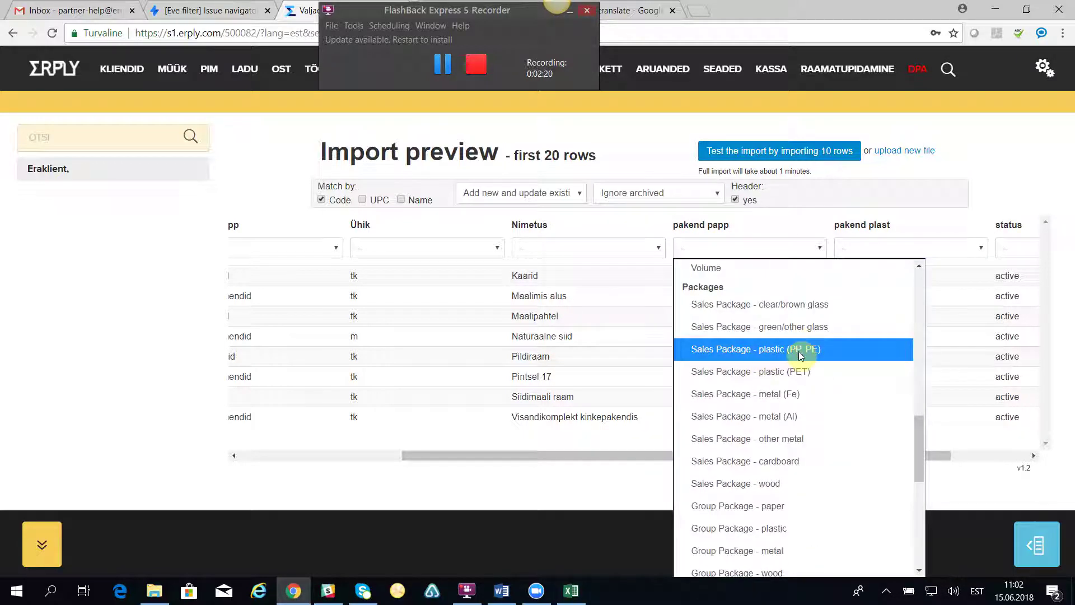
left_click(806, 461)
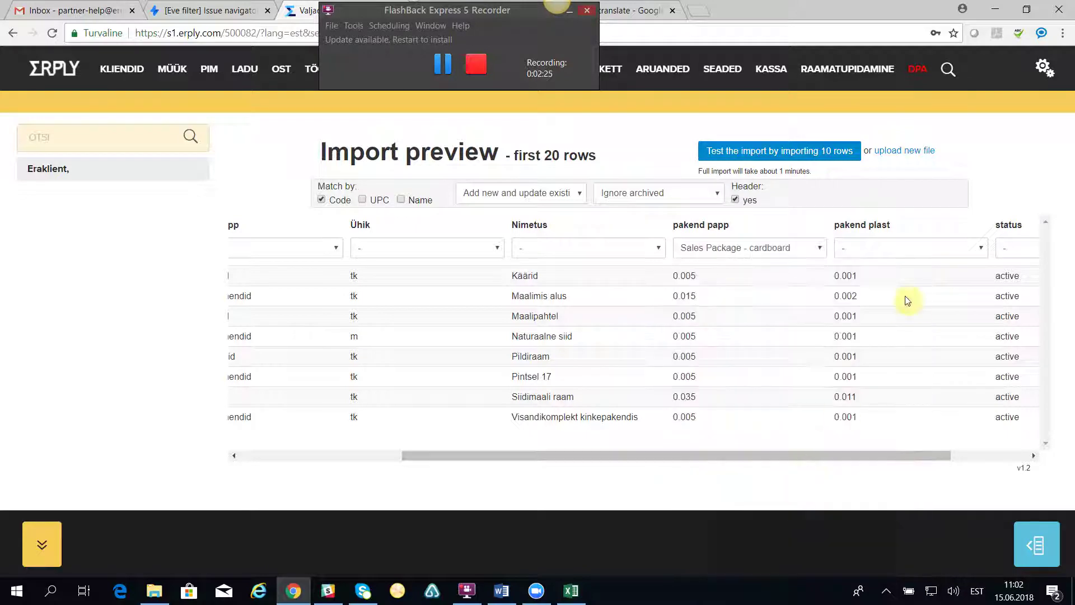
Step: Map the pakend plast column to Sales Package - plastic (PP, PE) and test the import with 10 rows
left_click(892, 247)
scroll(878, 395, "down", 5)
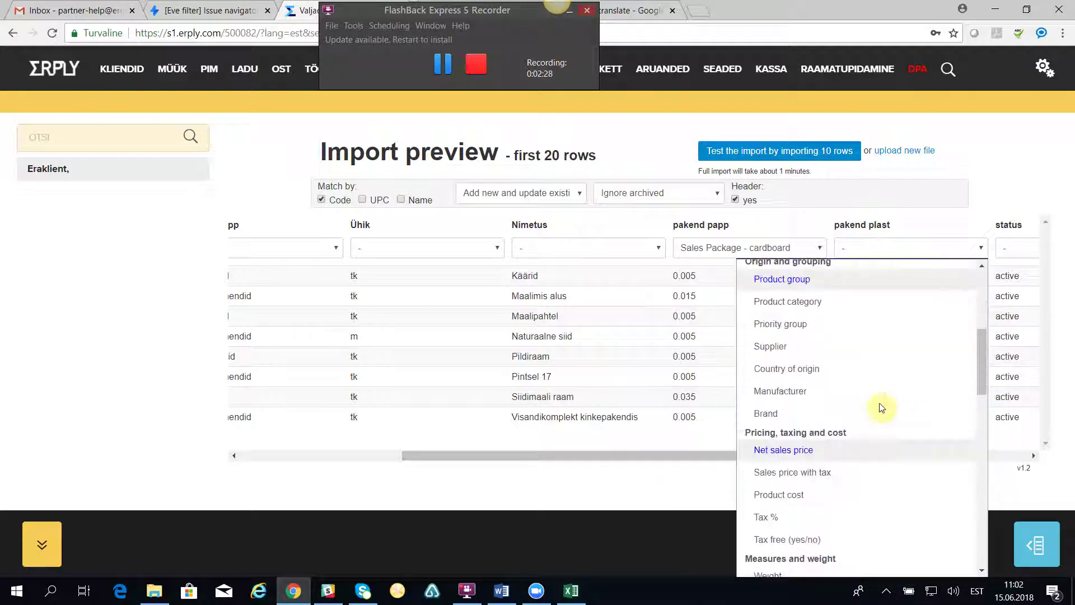
scroll(882, 405, "down", 3)
scroll(882, 407, "down", 3)
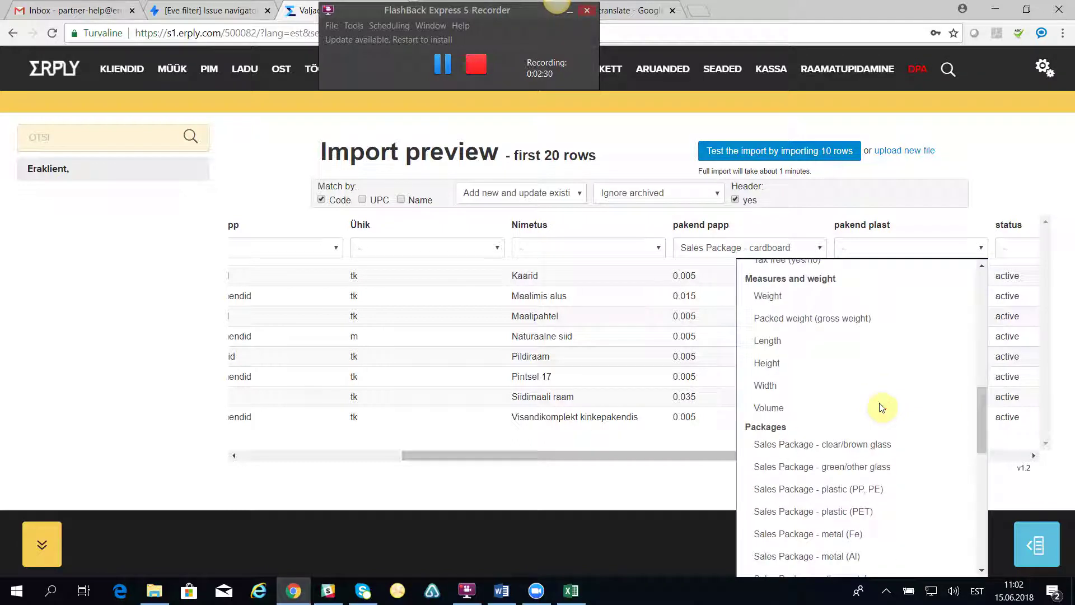
scroll(881, 407, "down", 3)
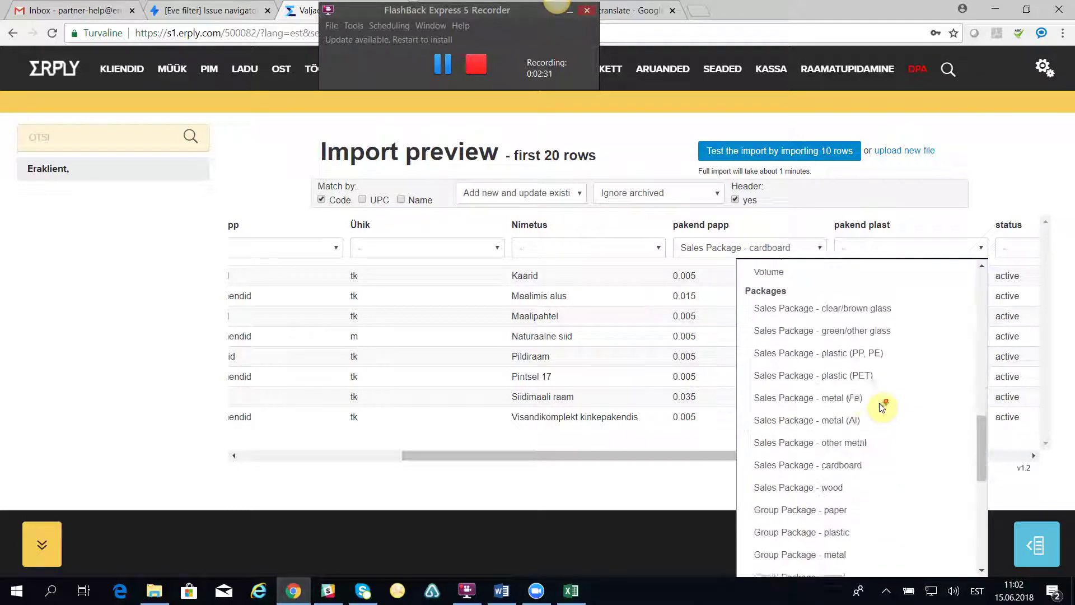
left_click(886, 349)
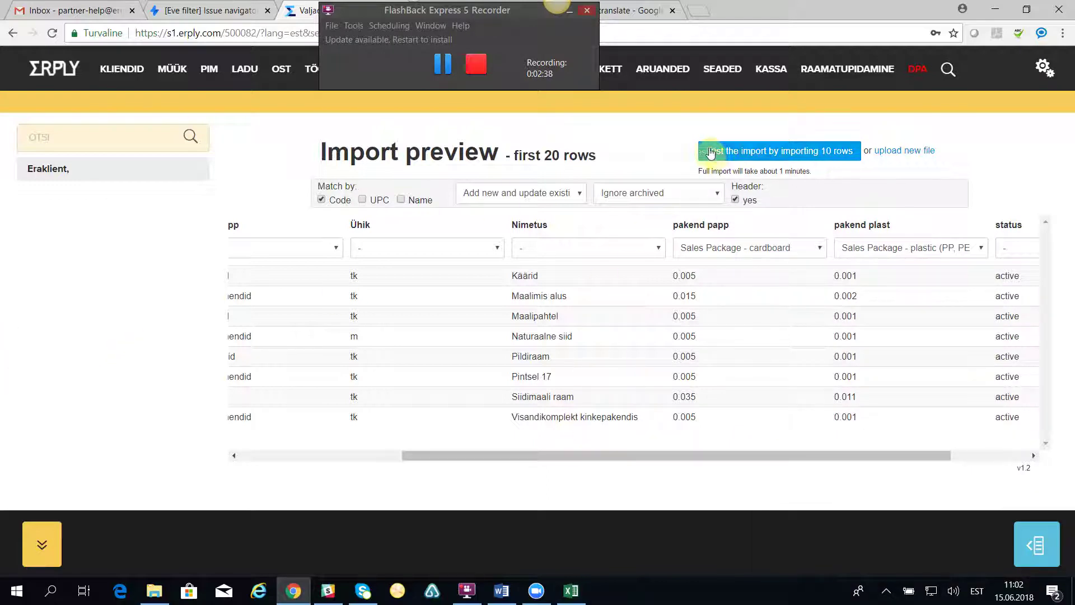
left_click(728, 150)
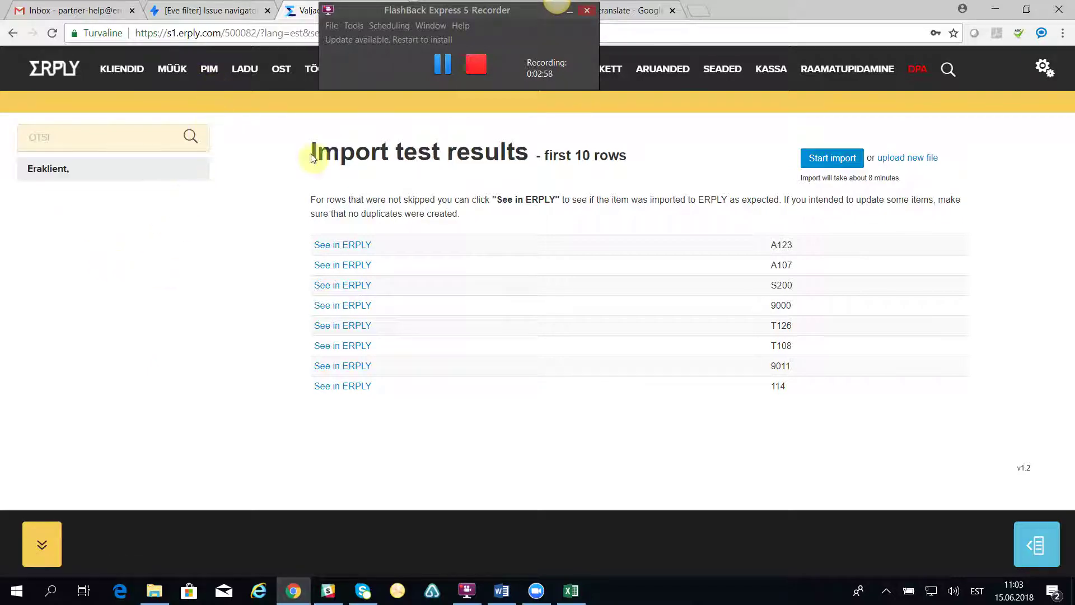
Step: Open the Müük - müügikäive report page and set the report period to täna
mouse_move(664, 70)
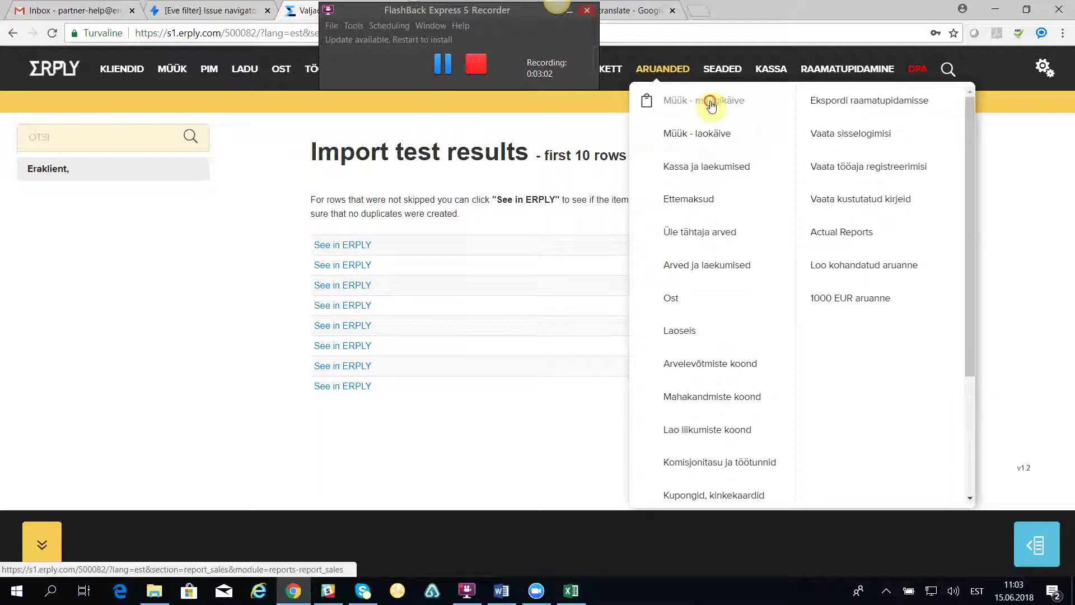
left_click(711, 103)
scroll(909, 318, "down", 3)
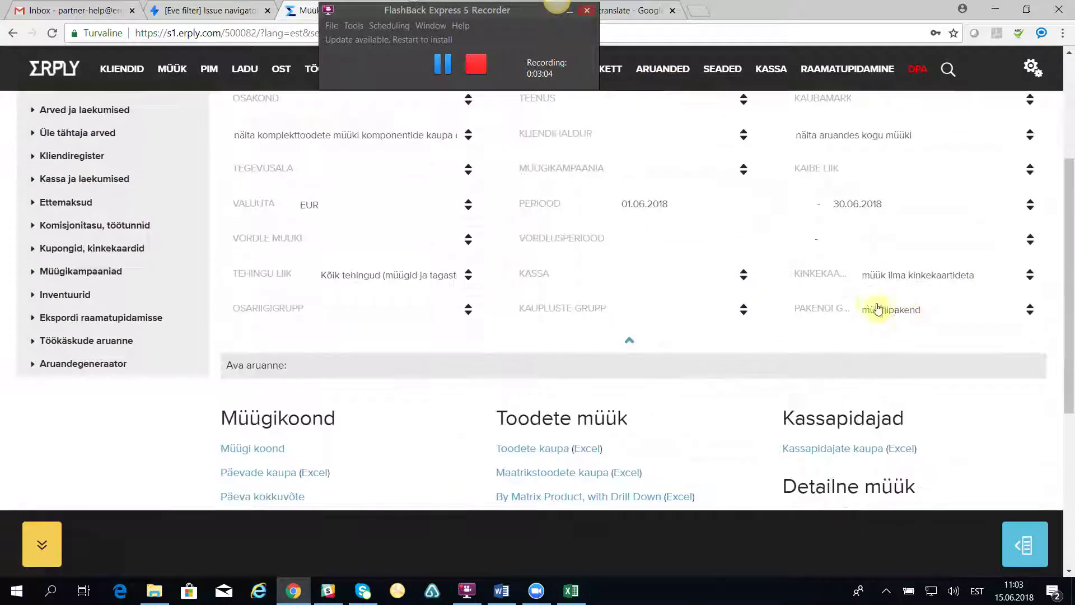
left_click(1032, 209)
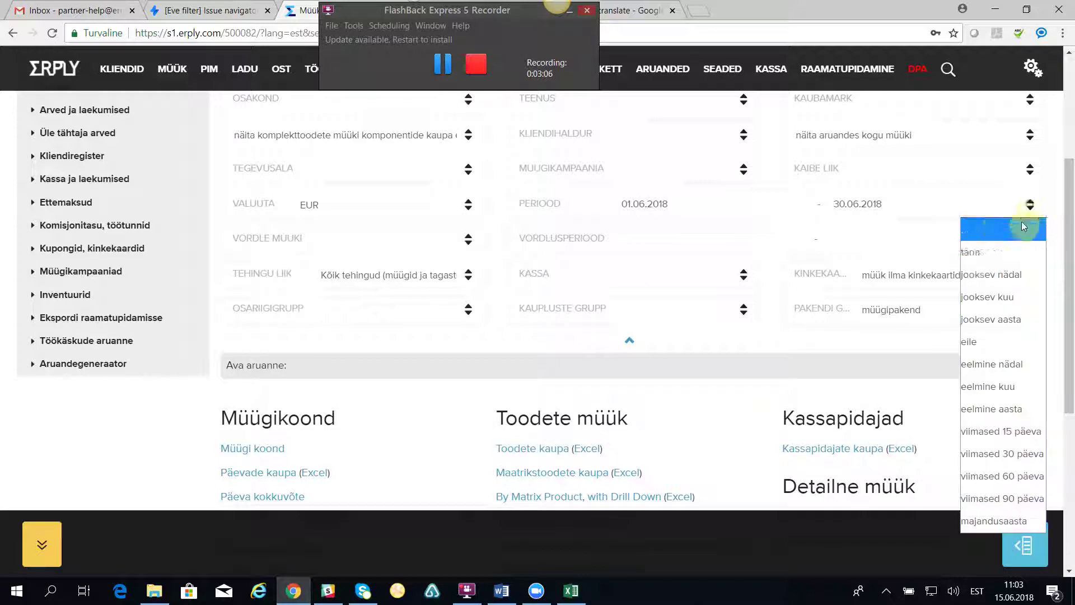
left_click(990, 250)
Step: Generate the Kogumaht erinevate pakkematerjalide lõikes report and reposition its window for reading
scroll(882, 357, "down", 3)
scroll(882, 357, "down", 2)
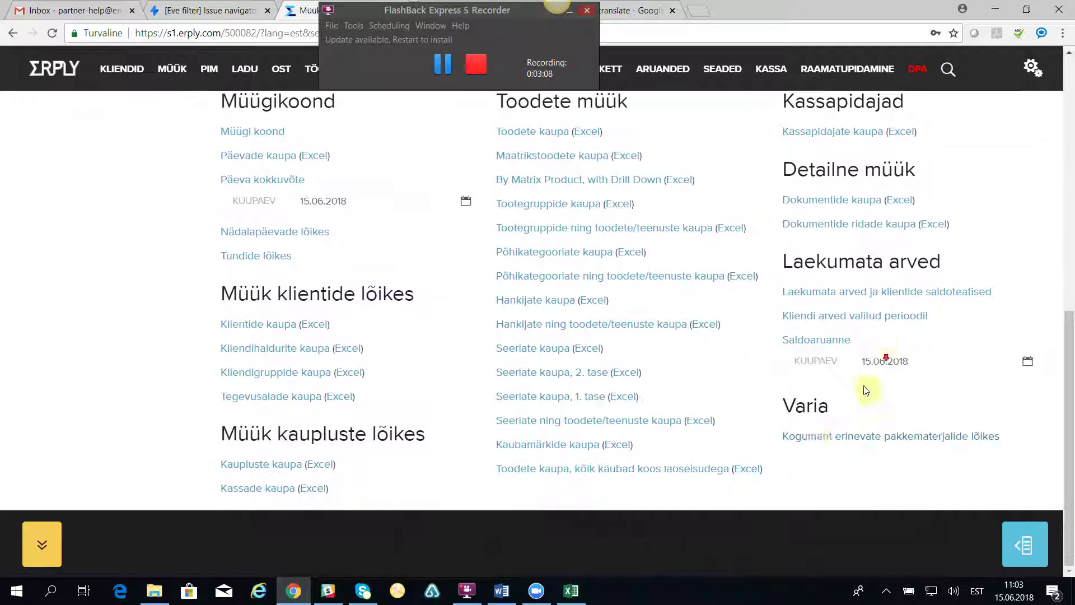
left_click(807, 440)
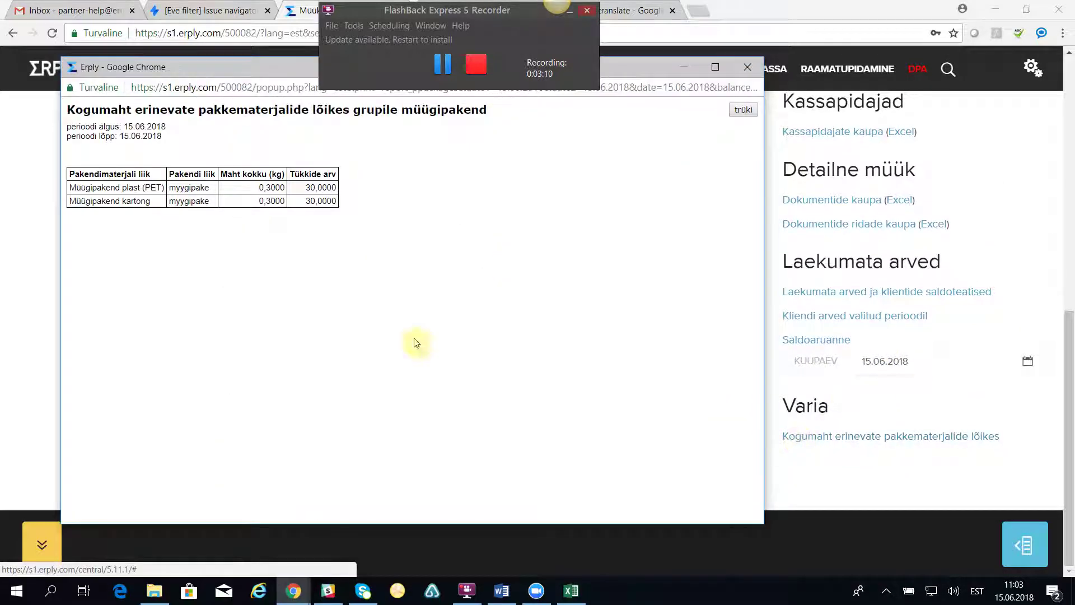
left_click_drag(224, 69, 254, 143)
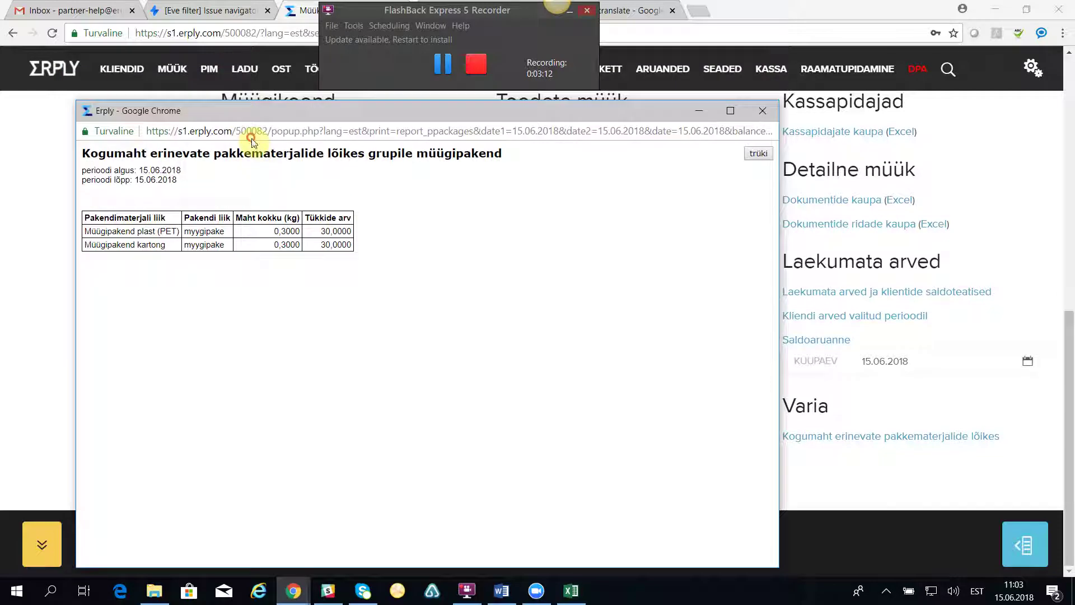